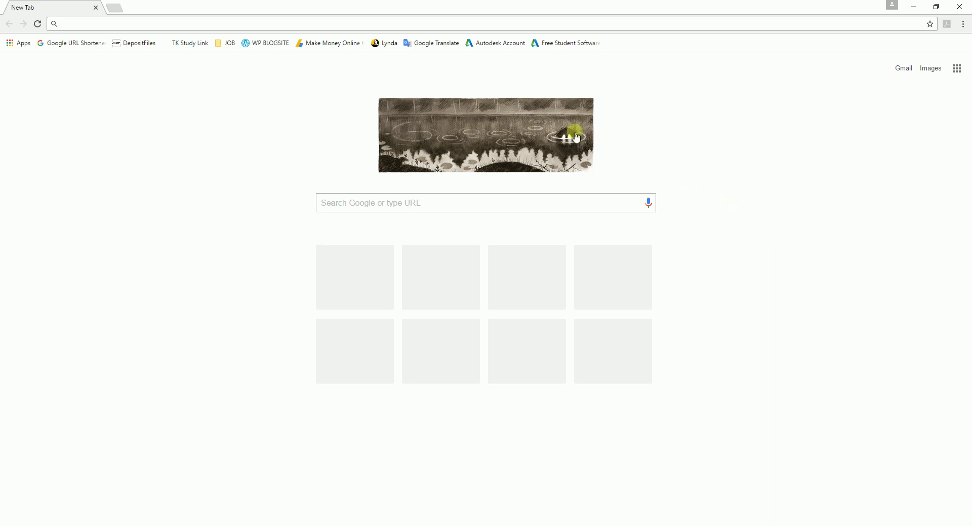
Step: Load the Autodesk Account sign-in page at accounts.autodesk.com and open a second browser tab
{"action": "left_click", "coordinate": [489, 48]}
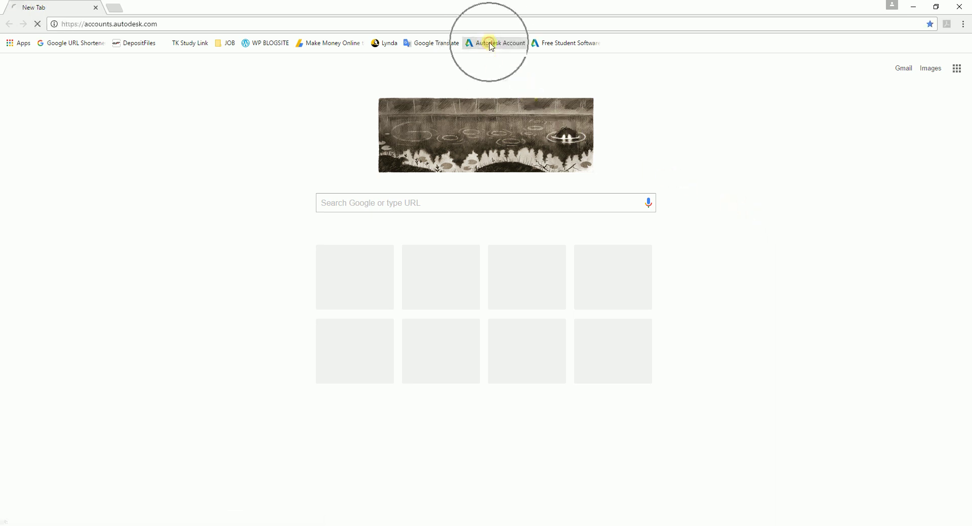
{"action": "left_click", "coordinate": [194, 25]}
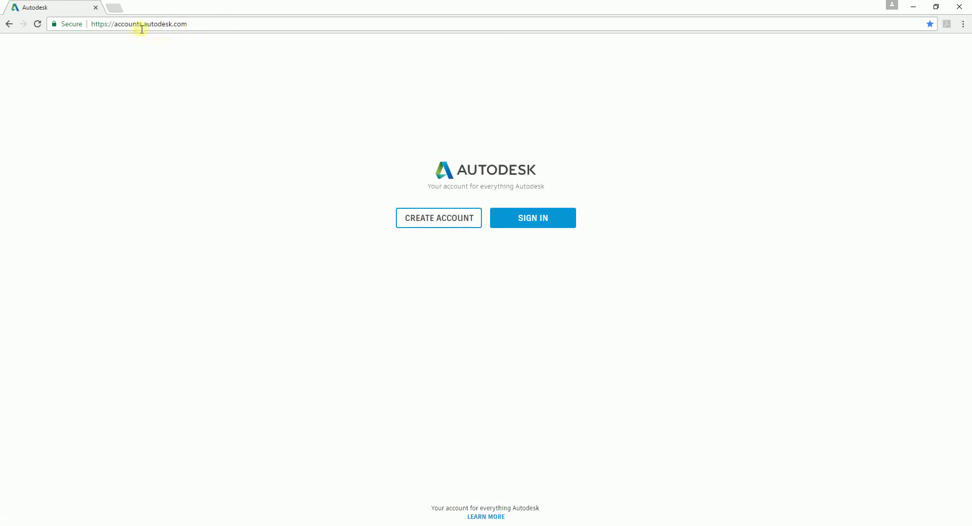
{"action": "left_click", "coordinate": [140, 28]}
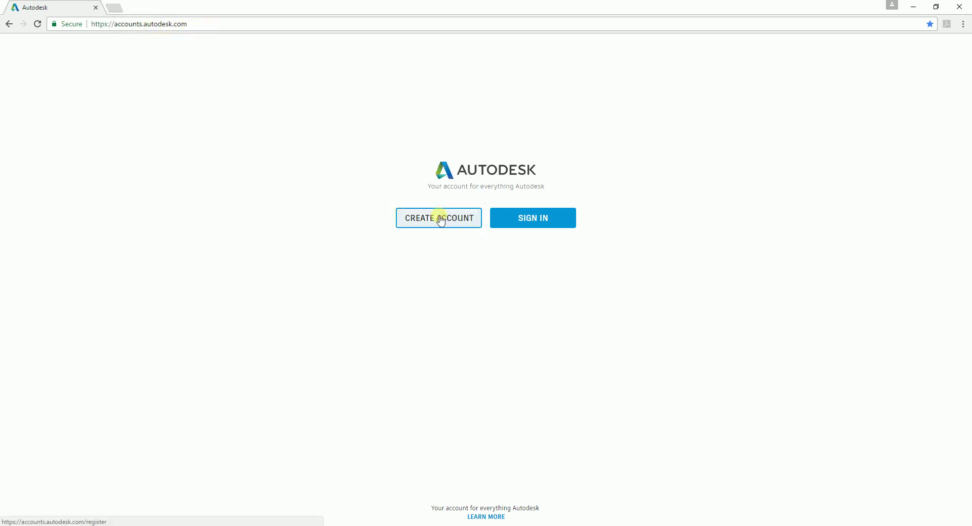
{"action": "left_click", "coordinate": [117, 8]}
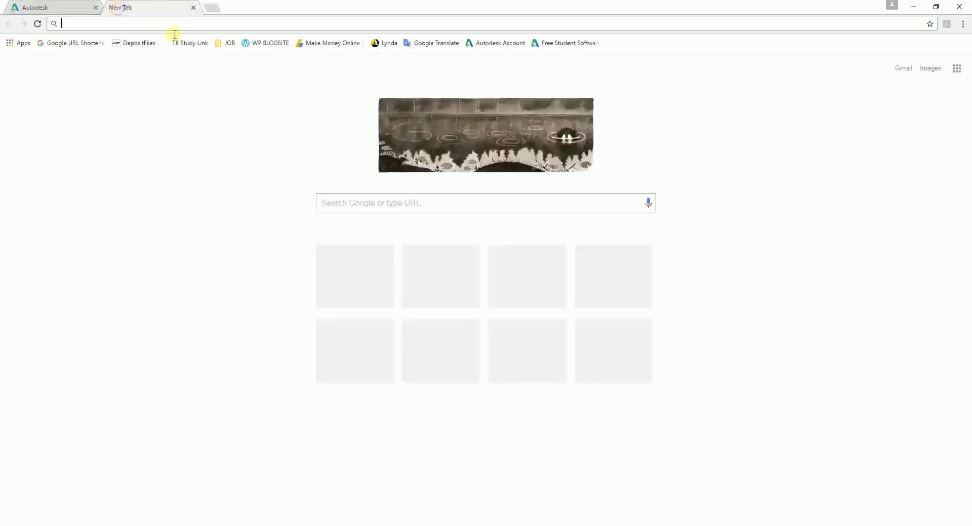
Step: Go to the Free Student Software catalogue and pick Navisworks Manage from the product list
{"action": "left_click", "coordinate": [564, 43]}
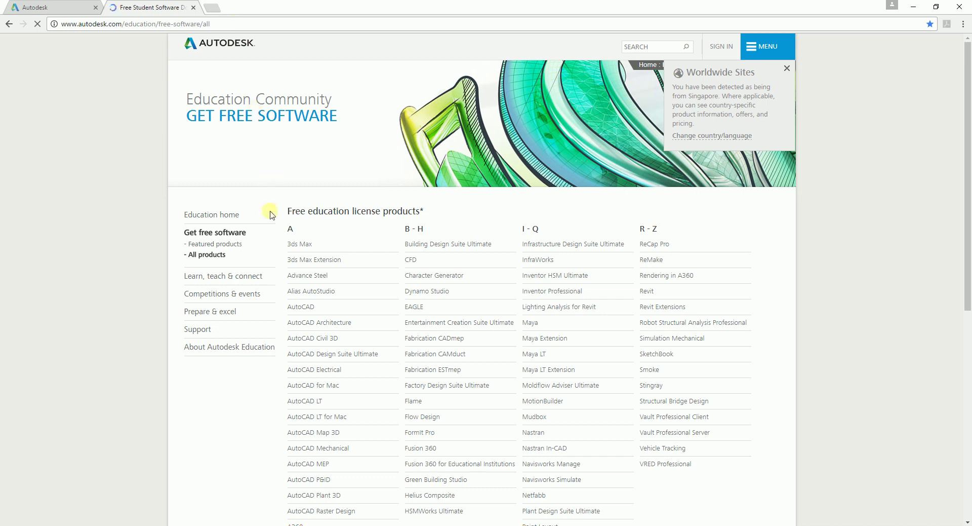
{"action": "scroll", "coordinate": [260, 426], "scroll_direction": "down", "scroll_amount": 2}
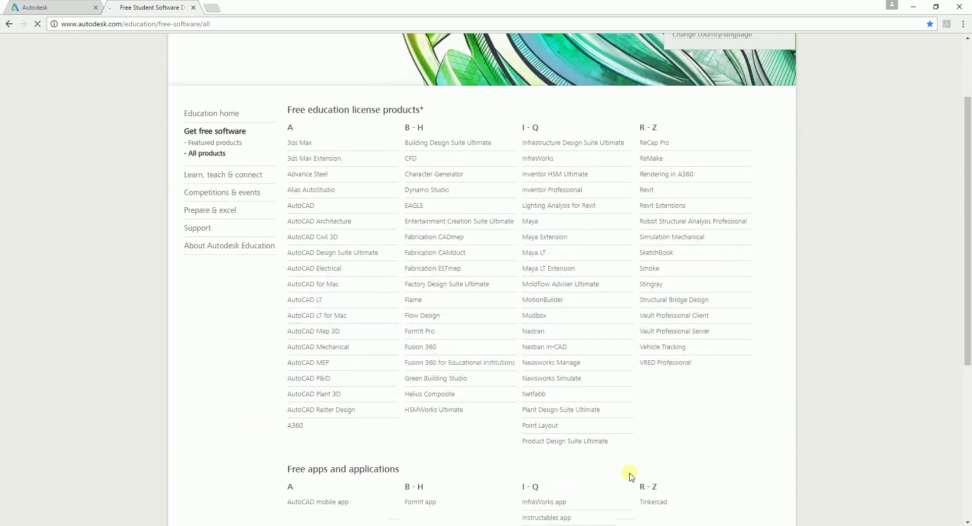
{"action": "left_click", "coordinate": [542, 366]}
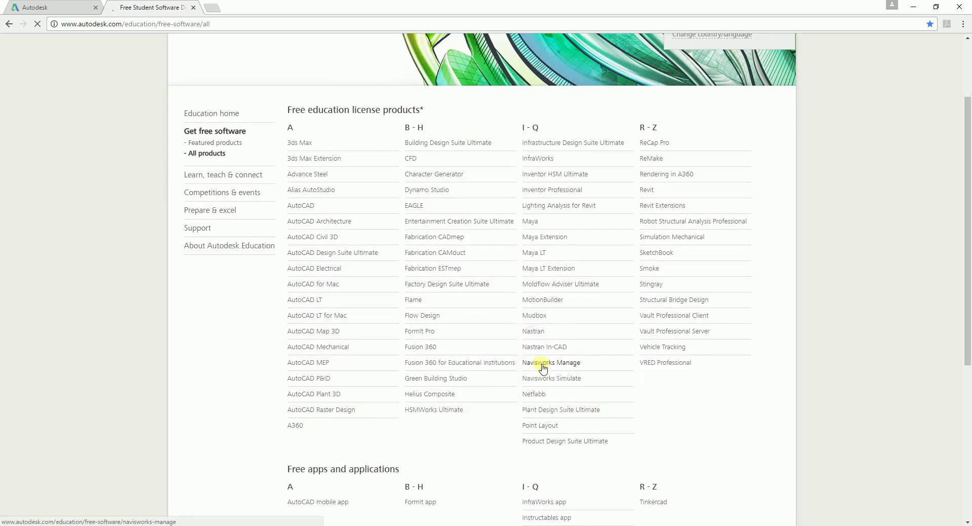
{"action": "left_click", "coordinate": [542, 366]}
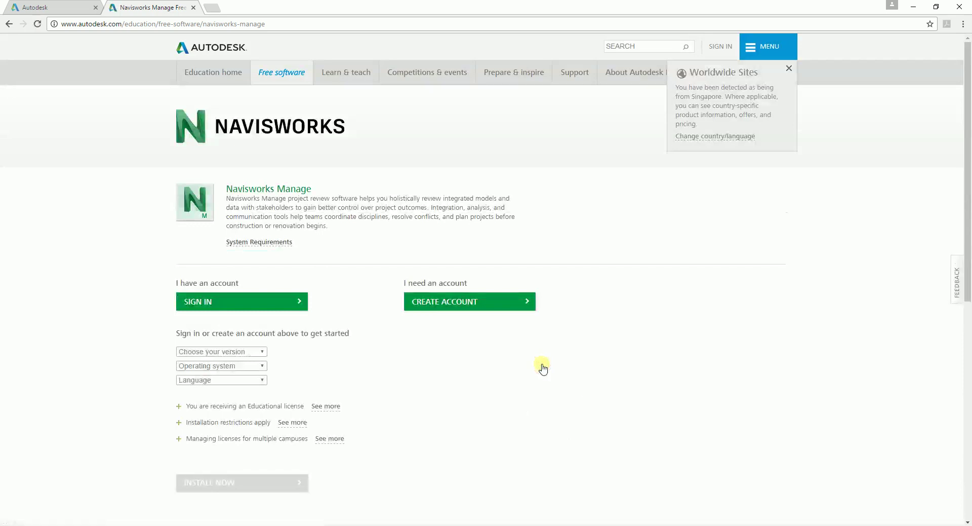
Step: Choose SIGN IN under 'I have an account' on the Navisworks Manage page
{"action": "left_click", "coordinate": [206, 303]}
{"action": "left_click", "coordinate": [212, 302]}
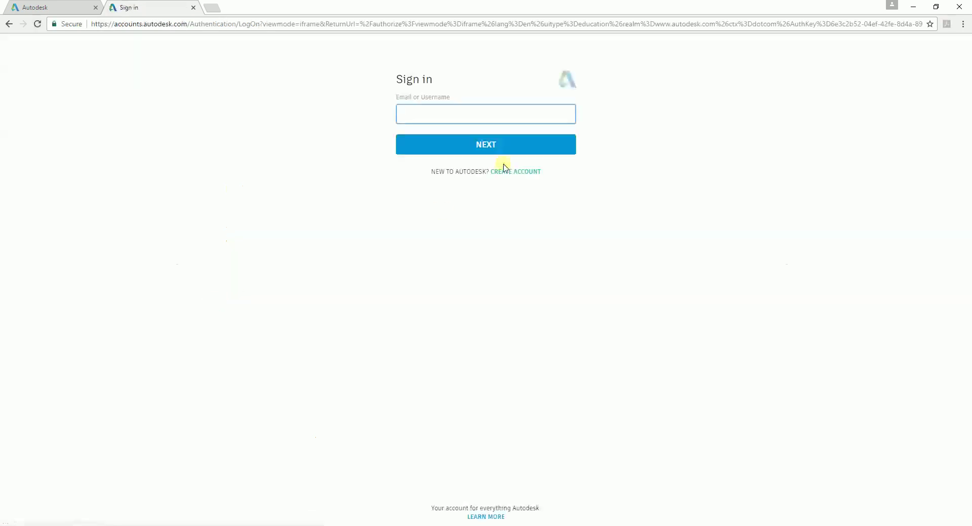
Step: Enter the account e-mail address and continue to the password step
{"action": "left_click", "coordinate": [420, 113]}
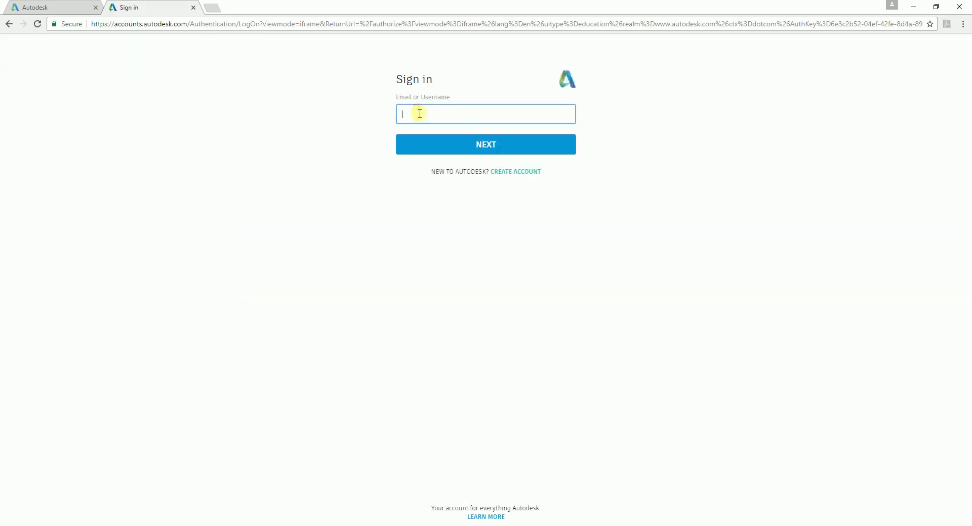
{"action": "left_click", "coordinate": [481, 145]}
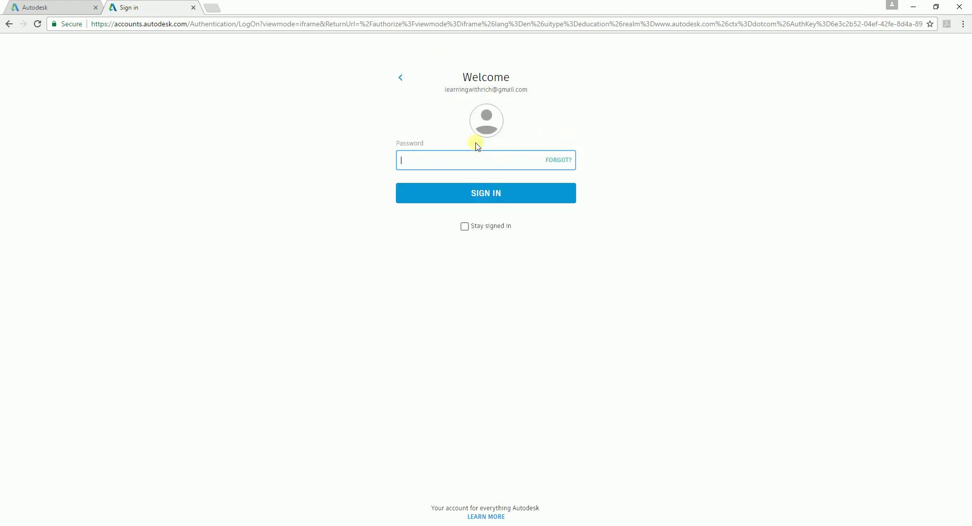
Step: Enter the account password, tick Stay signed in, and sign in
{"action": "type", "text": "••••••"}
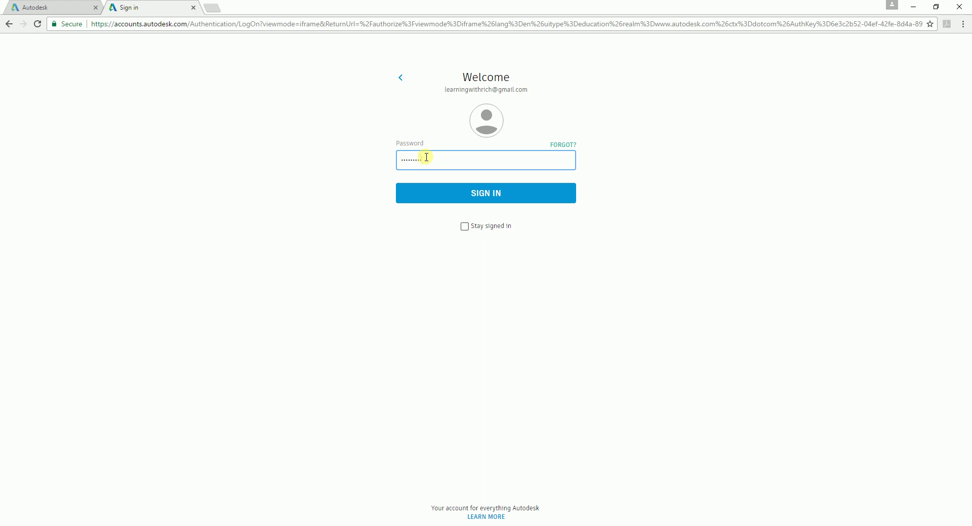
{"action": "left_click", "coordinate": [464, 226]}
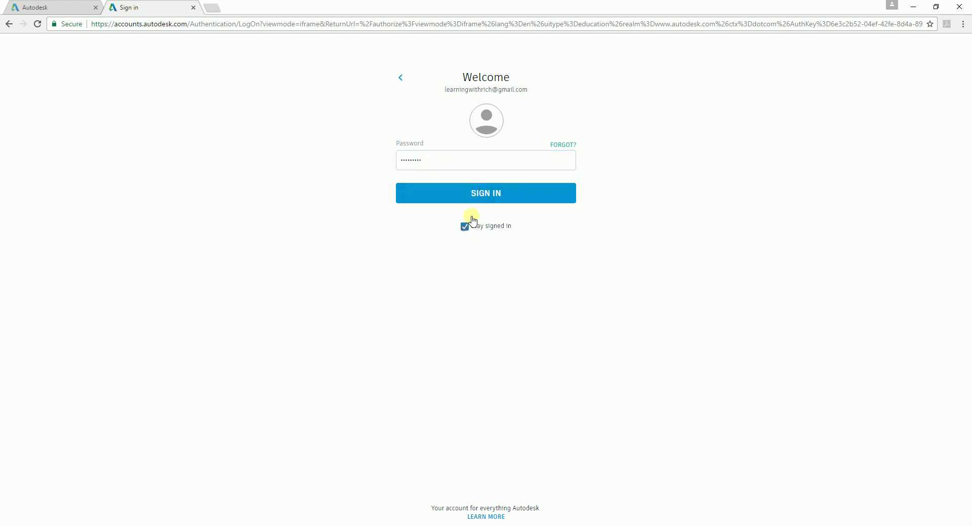
{"action": "left_click", "coordinate": [483, 197]}
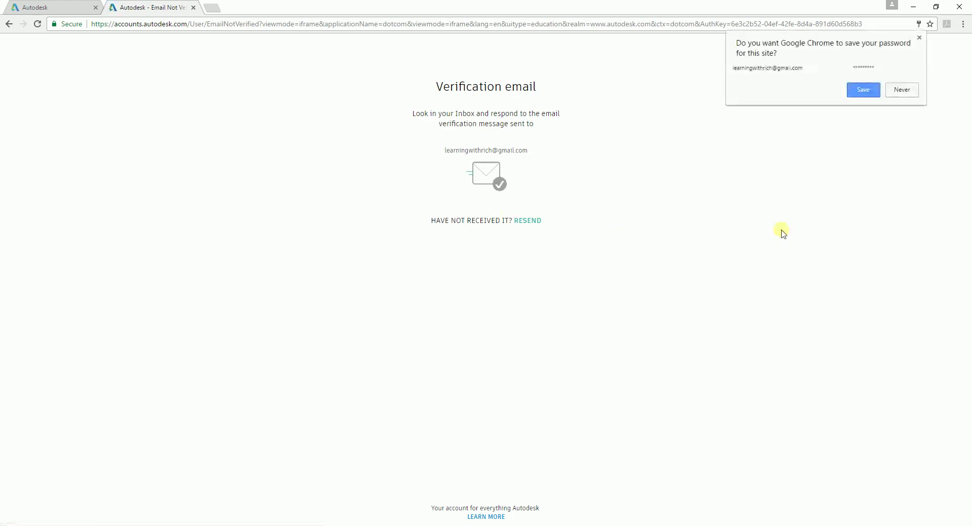
Step: Save the password in Chrome and resend the Autodesk verification e-mail
{"action": "left_click", "coordinate": [870, 92]}
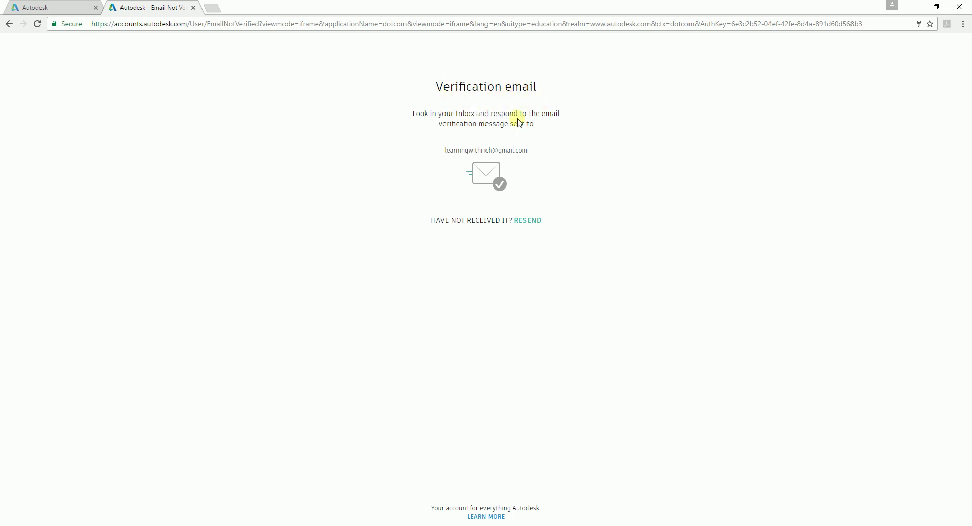
{"action": "left_click", "coordinate": [529, 221]}
{"action": "key", "text": "alt+Tab"}
Step: Maximize Gmail and follow the Autodesk message's VERIFY EMAIL link to verify the account
{"action": "left_click_drag", "start_coordinate": [907, 80], "coordinate": [368, 71]}
{"action": "double_click", "coordinate": [370, 70]}
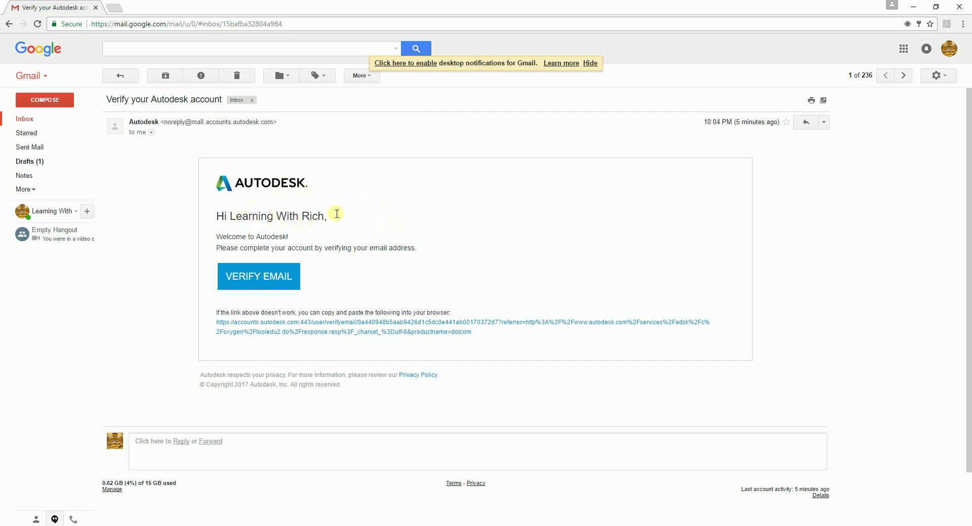
{"action": "left_click", "coordinate": [279, 283]}
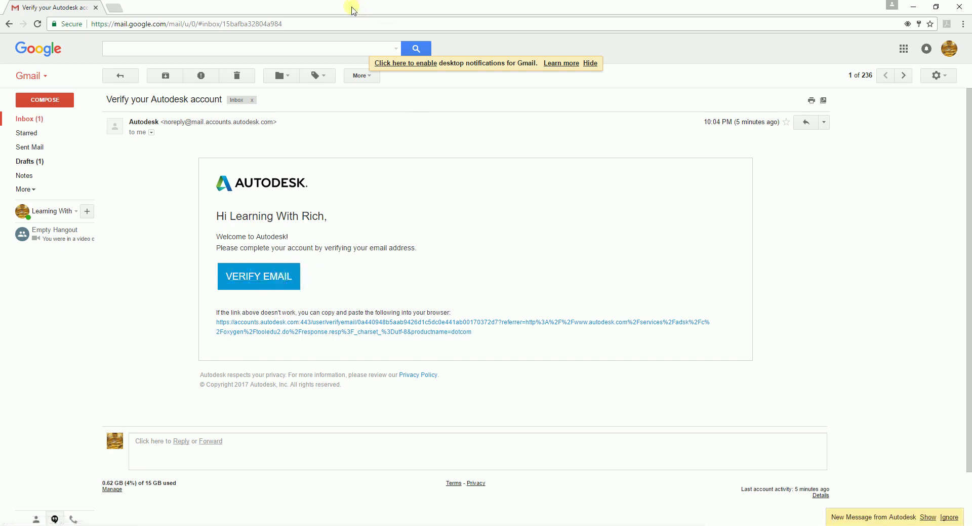
{"action": "left_click_drag", "start_coordinate": [351, 7], "coordinate": [969, 64]}
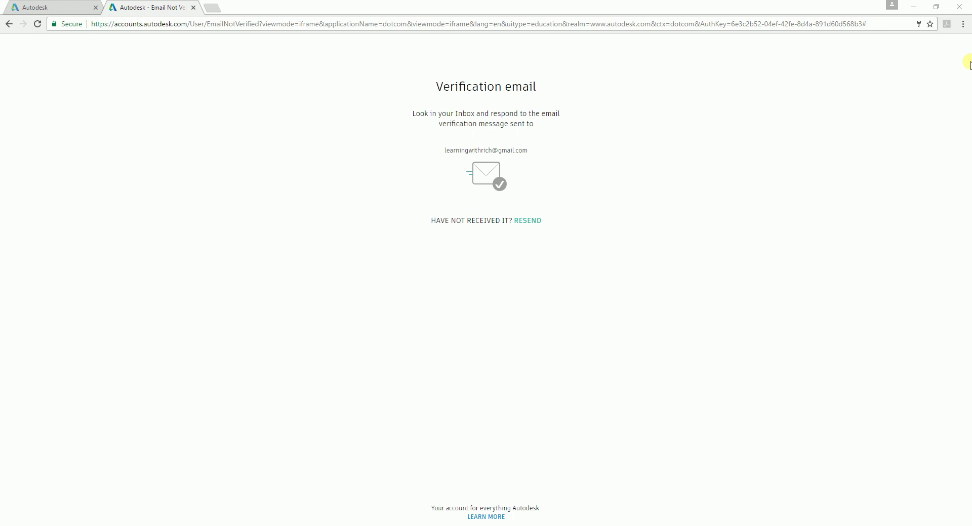
{"action": "key", "text": "alt+Tab"}
{"action": "double_click", "coordinate": [463, 56]}
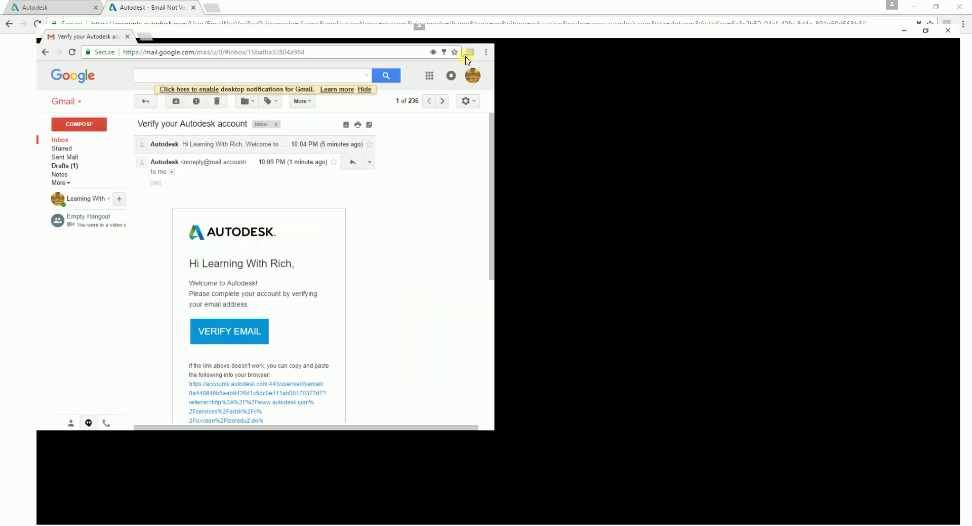
{"action": "left_click", "coordinate": [280, 323]}
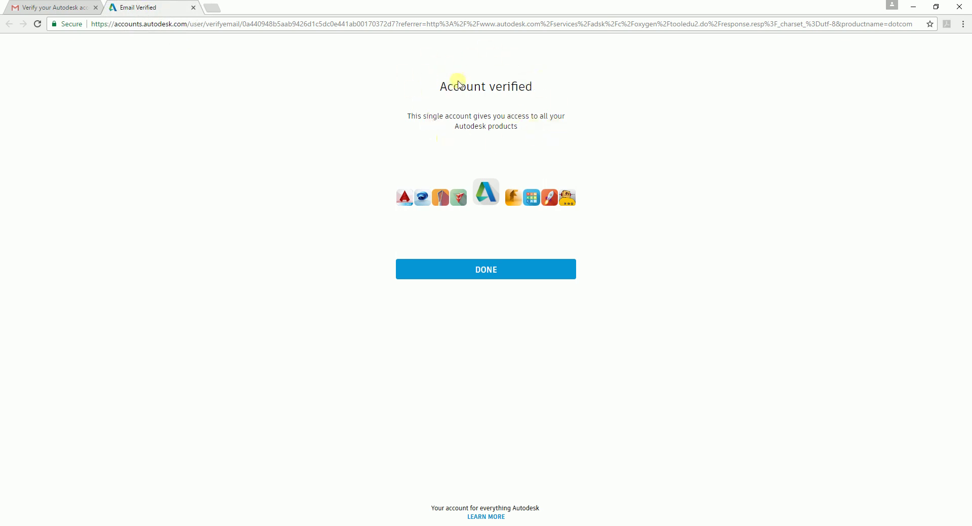
Step: Finish verification with DONE, close the outdated verification tab, and open a fresh tab
{"action": "left_click", "coordinate": [502, 274]}
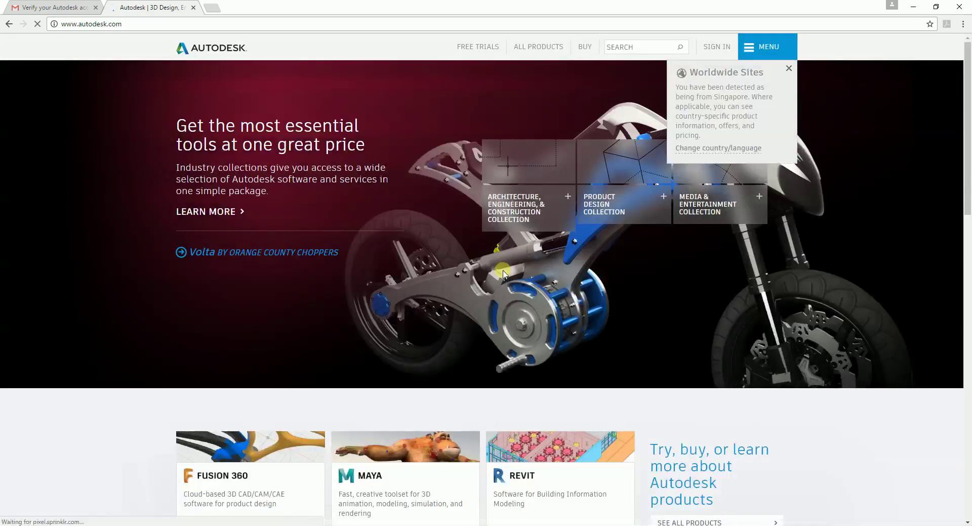
{"action": "left_click_drag", "start_coordinate": [348, 8], "coordinate": [908, 84]}
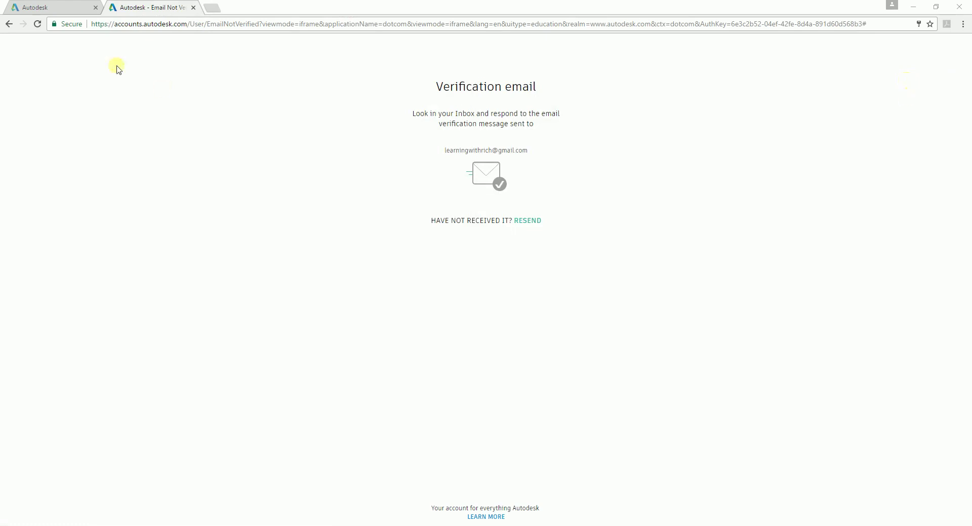
{"action": "left_click", "coordinate": [194, 8]}
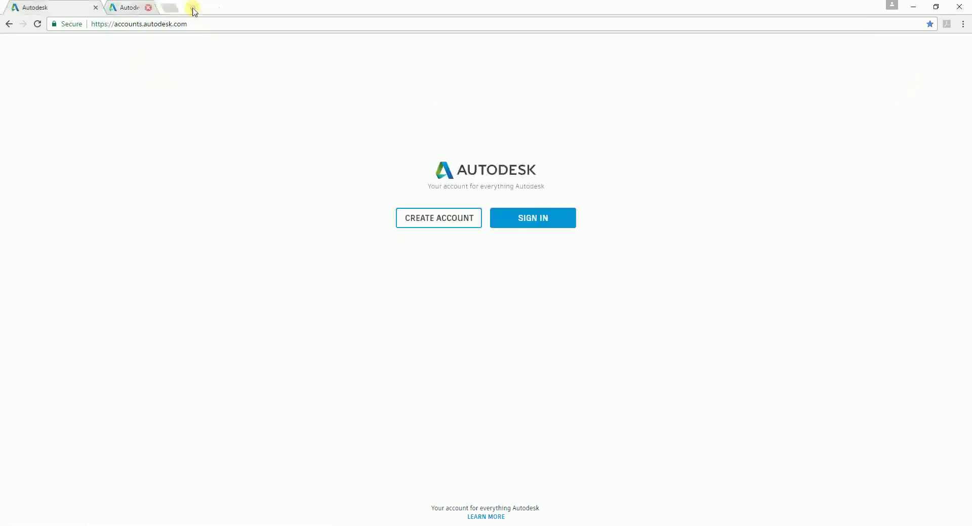
{"action": "left_click", "coordinate": [116, 11]}
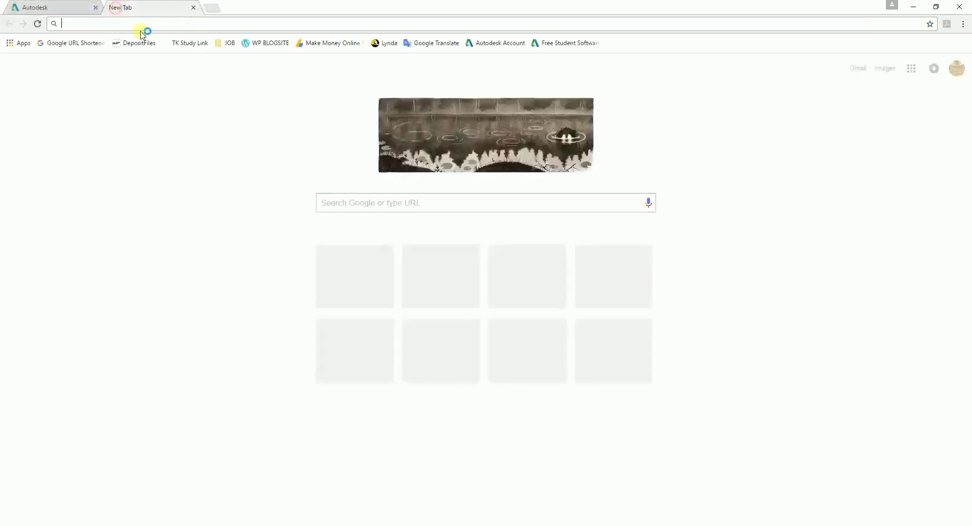
Step: Go from Free Student Software to Navisworks Manage and sign in again
{"action": "left_click", "coordinate": [561, 45]}
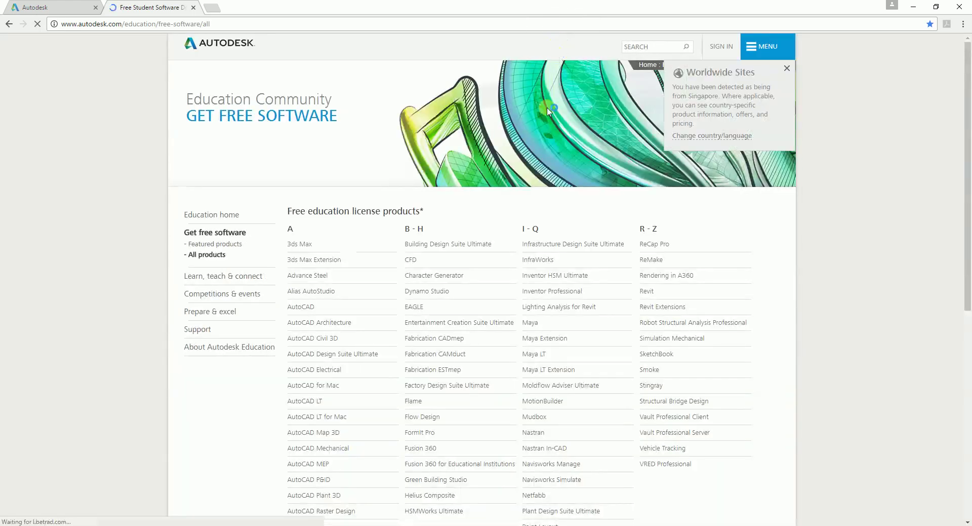
{"action": "scroll", "coordinate": [474, 272], "scroll_direction": "down", "scroll_amount": 2}
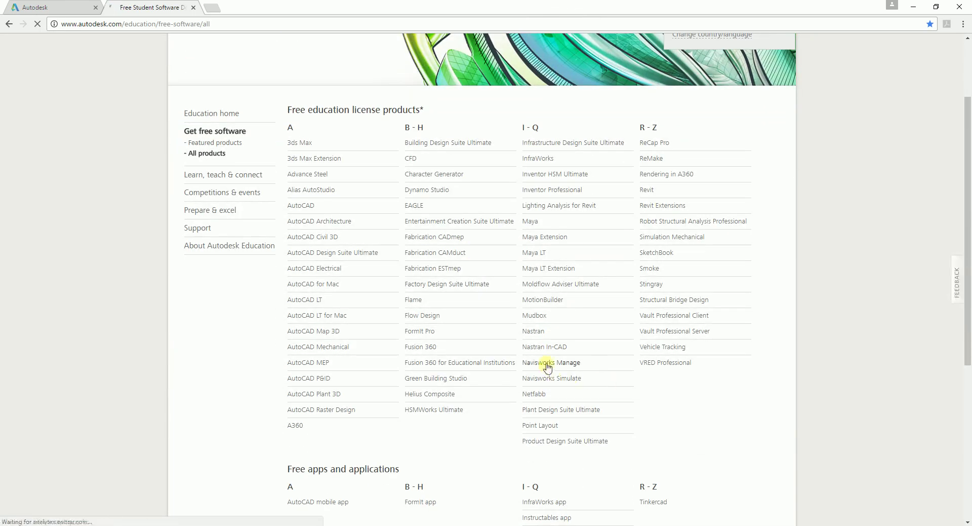
{"action": "left_click", "coordinate": [547, 363]}
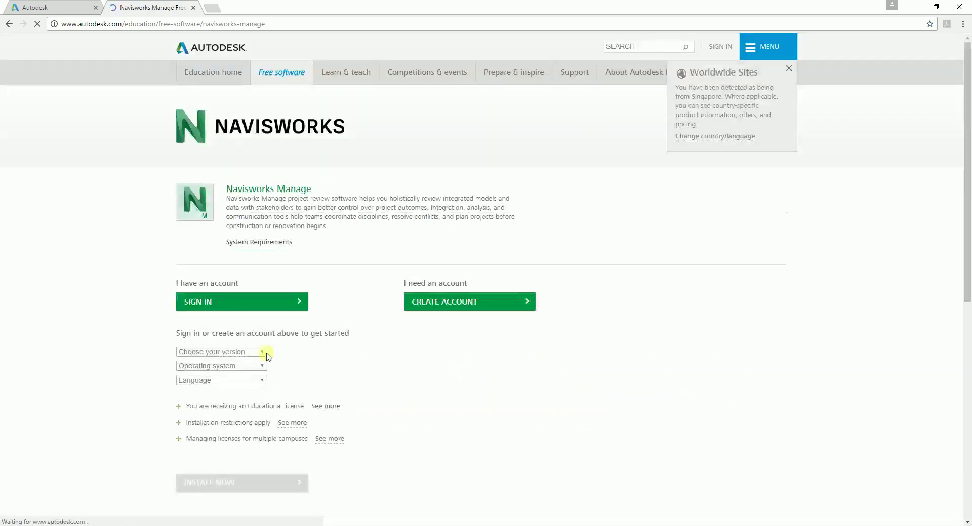
{"action": "left_click", "coordinate": [226, 303]}
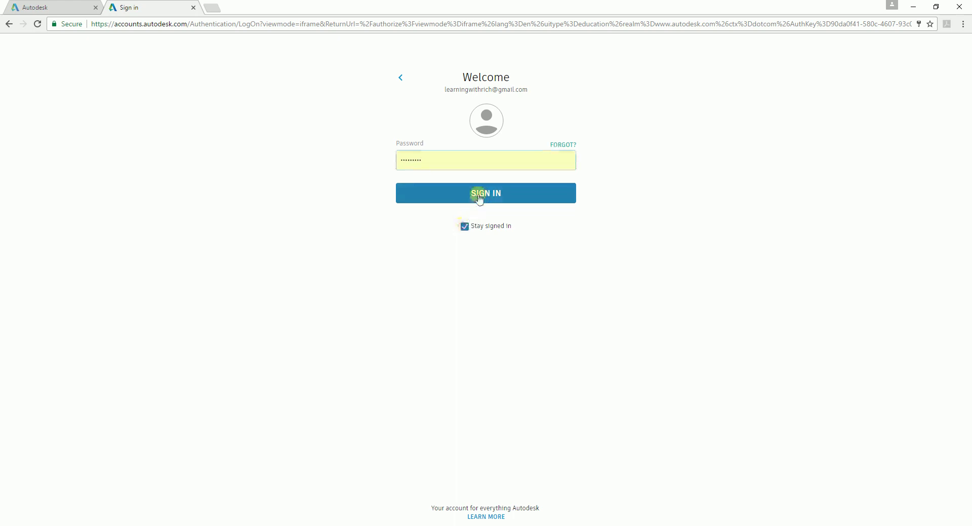
{"action": "left_click", "coordinate": [482, 193]}
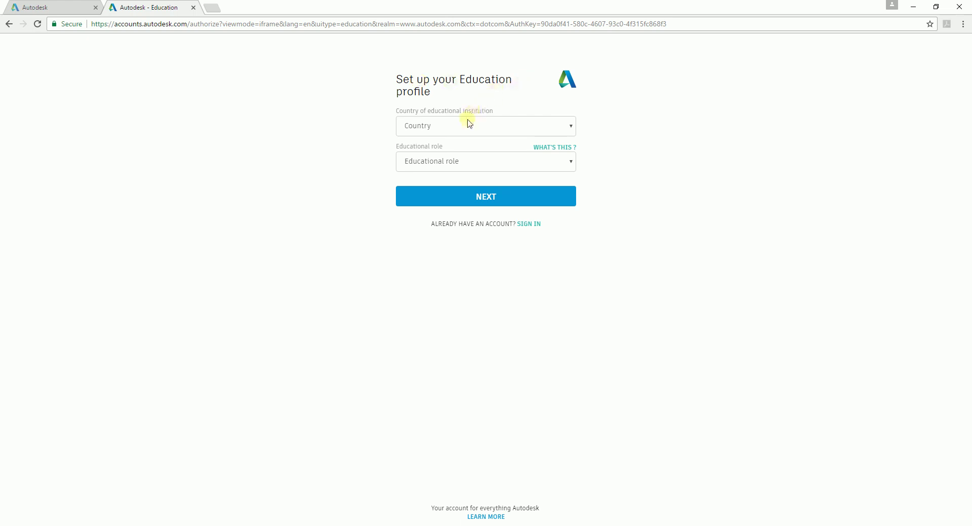
Step: Set the country to Philippines and the educational role to Student
{"action": "left_click", "coordinate": [485, 126]}
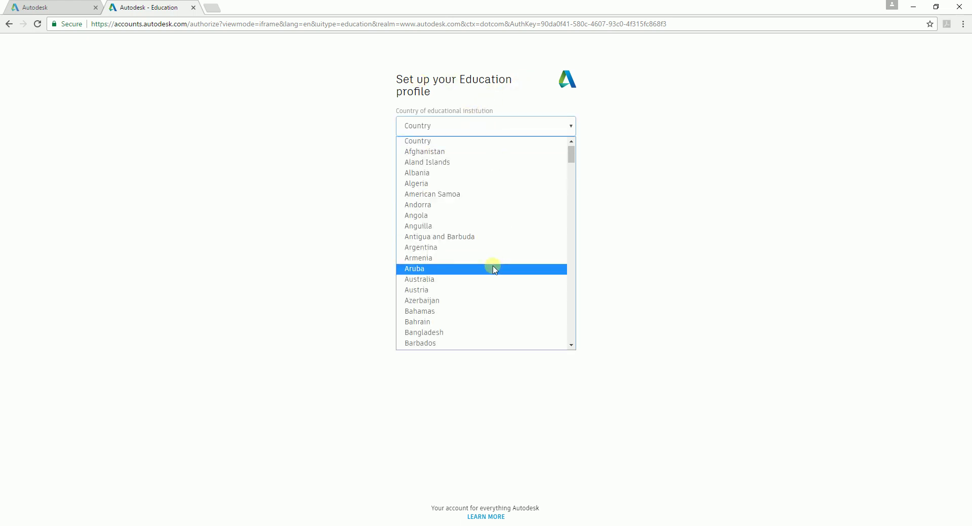
{"action": "scroll", "coordinate": [495, 267], "scroll_direction": "down", "scroll_amount": 10}
{"action": "left_click_drag", "start_coordinate": [571, 193], "coordinate": [568, 282]}
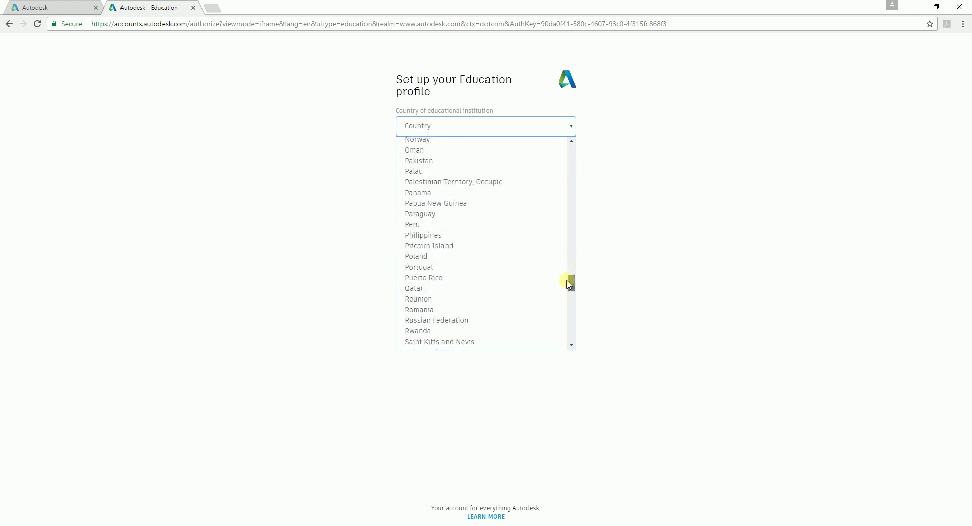
{"action": "left_click", "coordinate": [428, 235]}
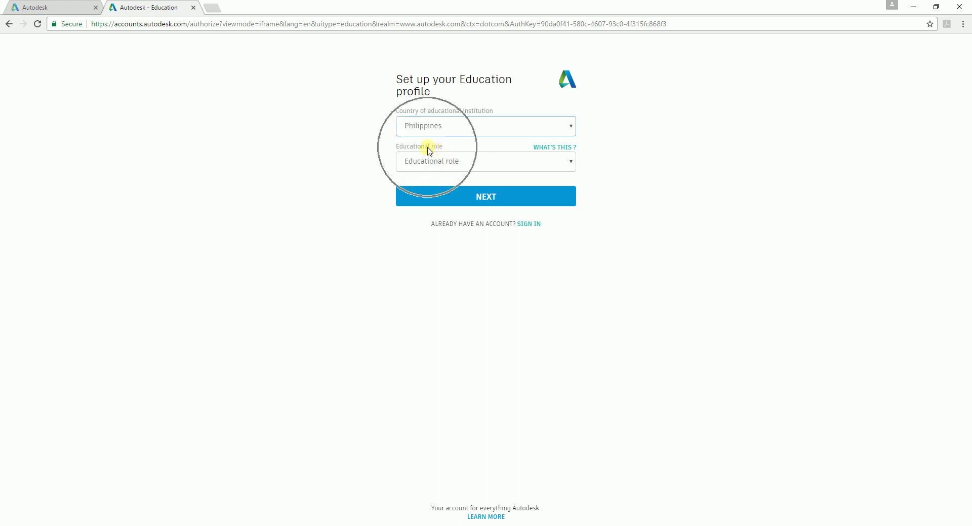
{"action": "left_click", "coordinate": [559, 162]}
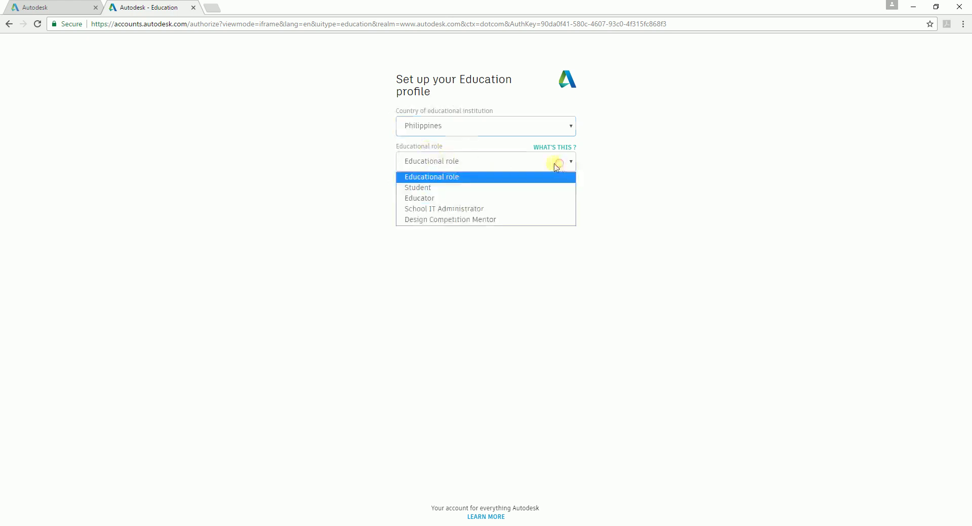
{"action": "left_click", "coordinate": [428, 188]}
Step: Set the date of birth to January 1, 2000 and submit the profile
{"action": "left_click", "coordinate": [461, 196]}
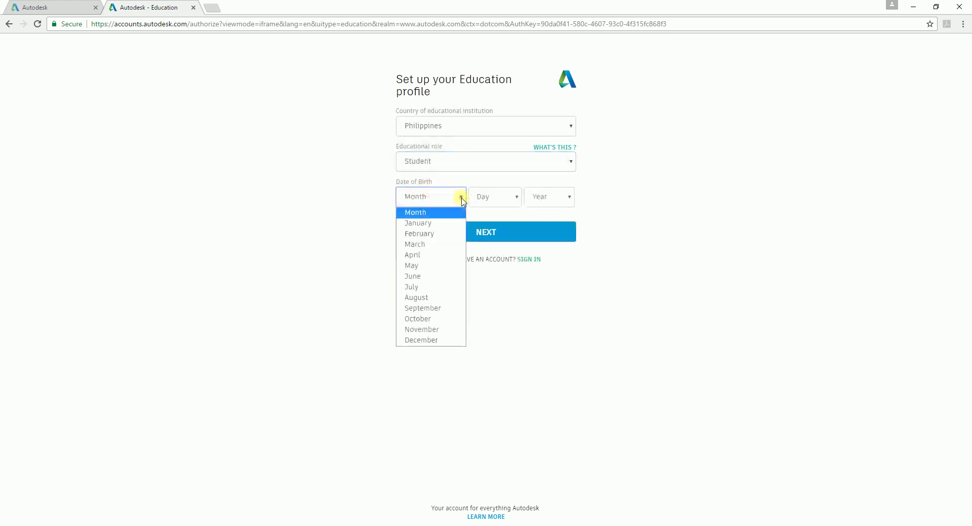
{"action": "left_click", "coordinate": [426, 224]}
{"action": "left_click", "coordinate": [515, 197]}
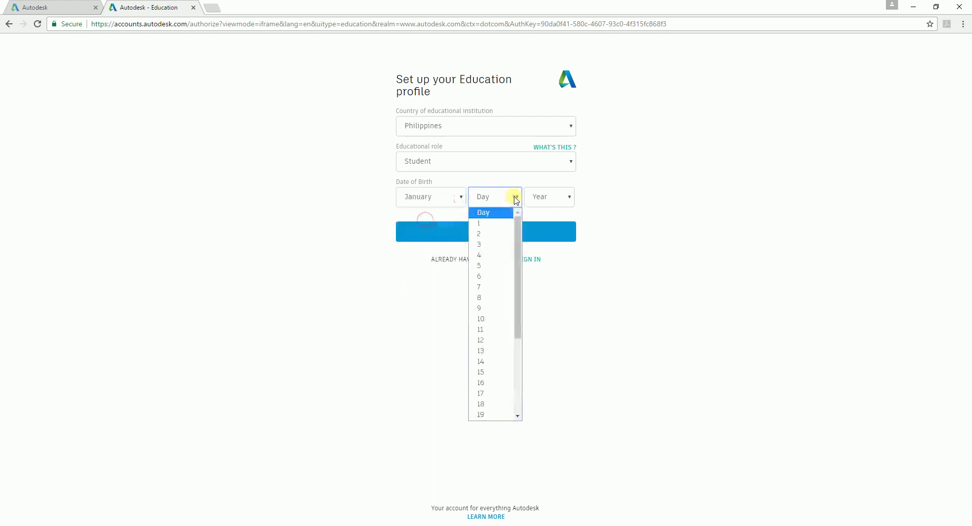
{"action": "left_click", "coordinate": [484, 222]}
{"action": "left_click", "coordinate": [571, 199]}
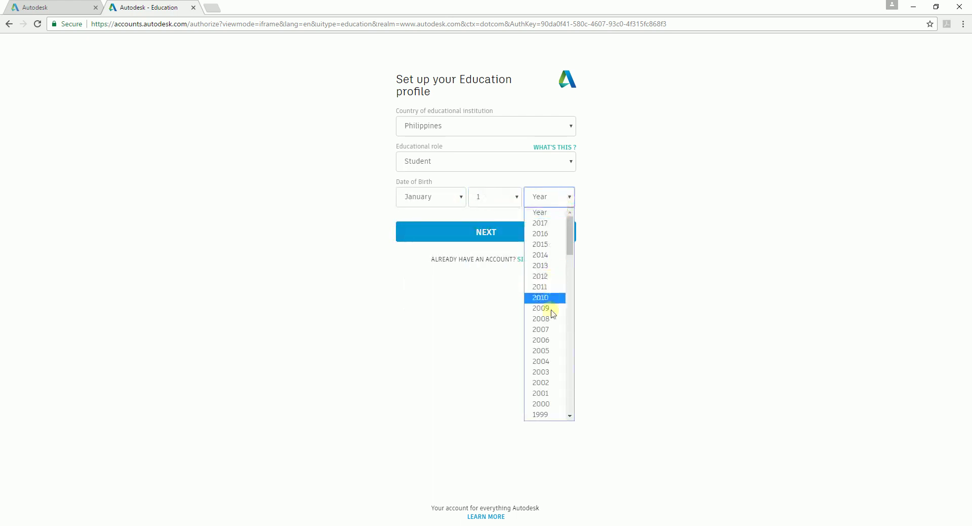
{"action": "scroll", "coordinate": [547, 363], "scroll_direction": "down", "scroll_amount": 3}
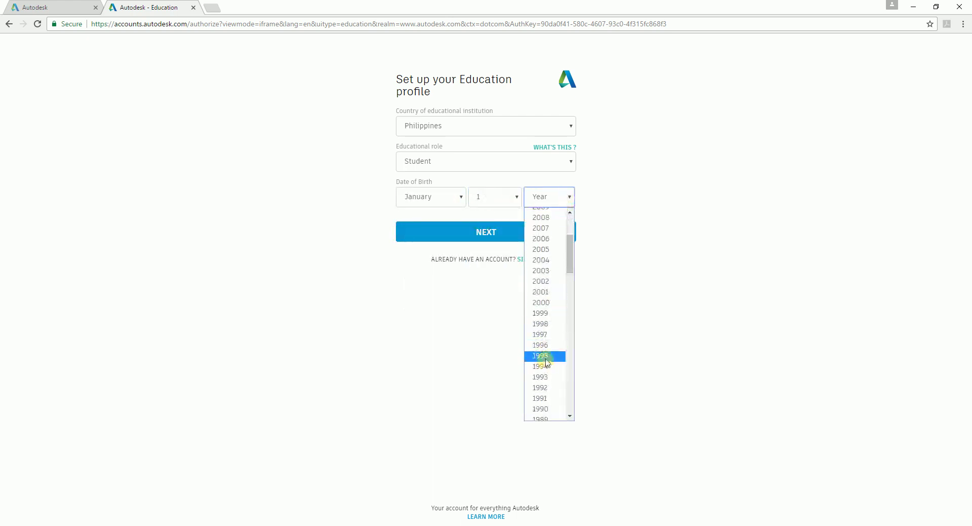
{"action": "left_click", "coordinate": [540, 302]}
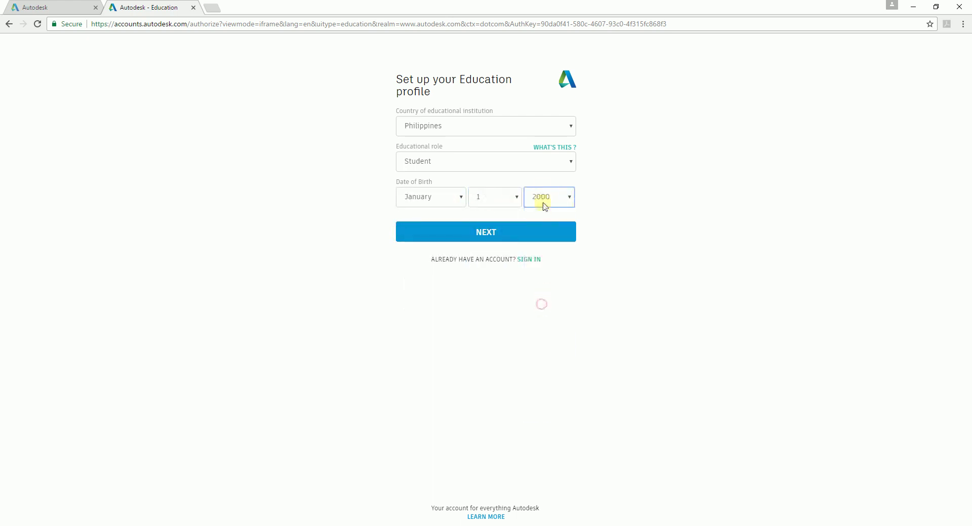
{"action": "left_click", "coordinate": [495, 234]}
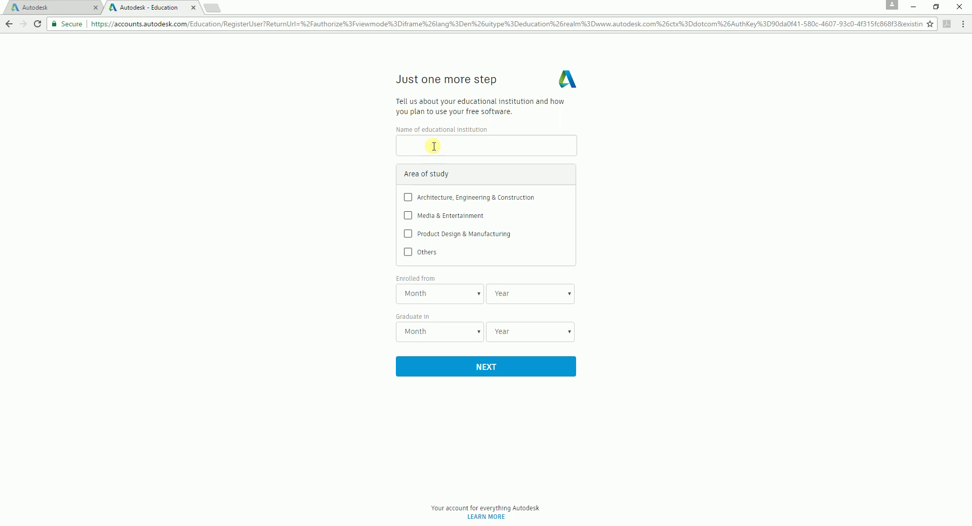
Step: Select Adamson University as the school with enrollment in June 2011
{"action": "type", "text": "son"}
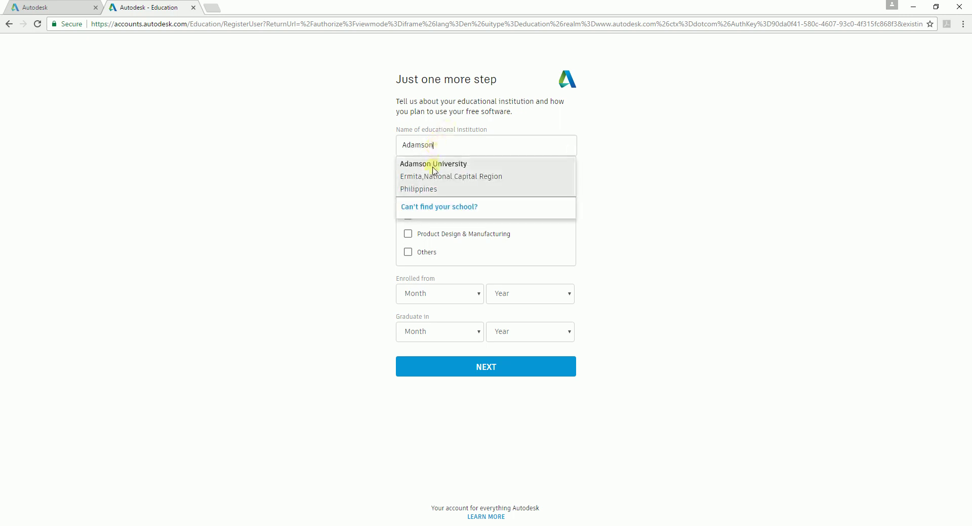
{"action": "left_click", "coordinate": [434, 164]}
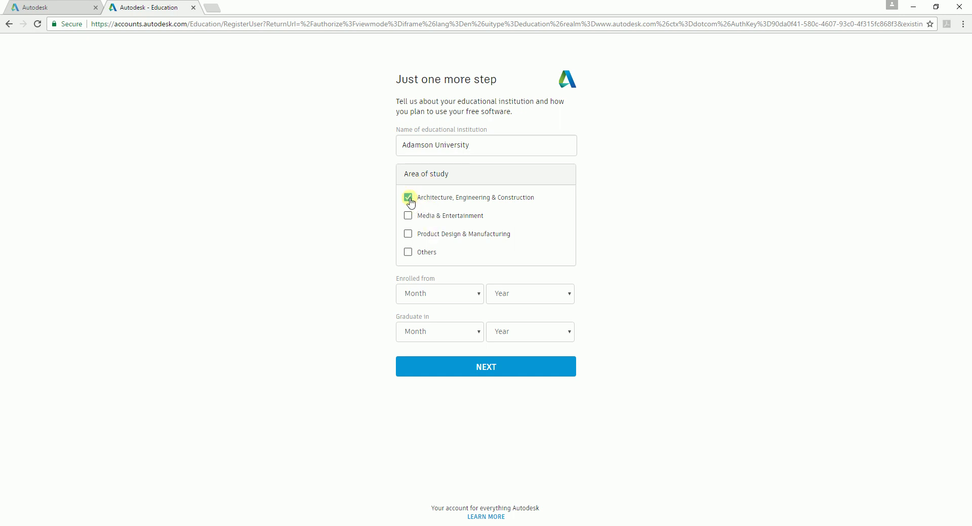
{"action": "left_click", "coordinate": [470, 294]}
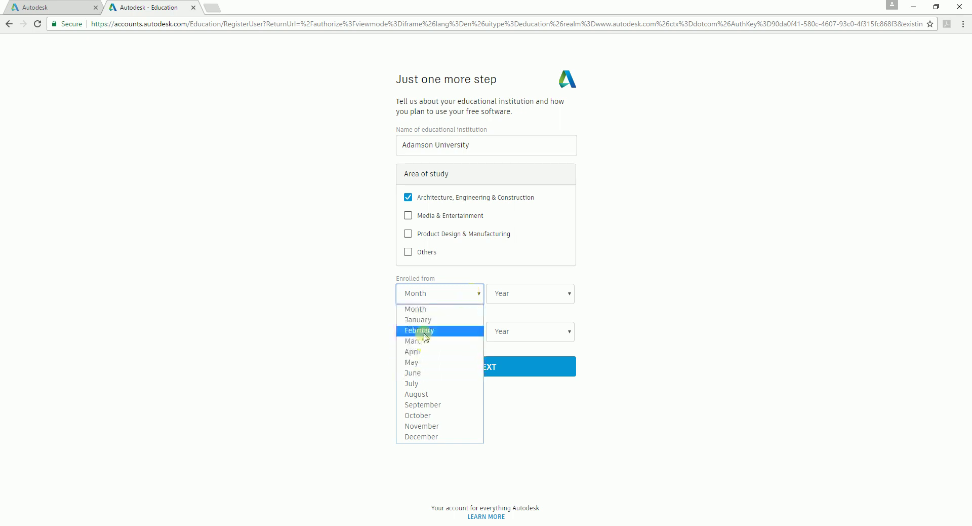
{"action": "left_click", "coordinate": [424, 375]}
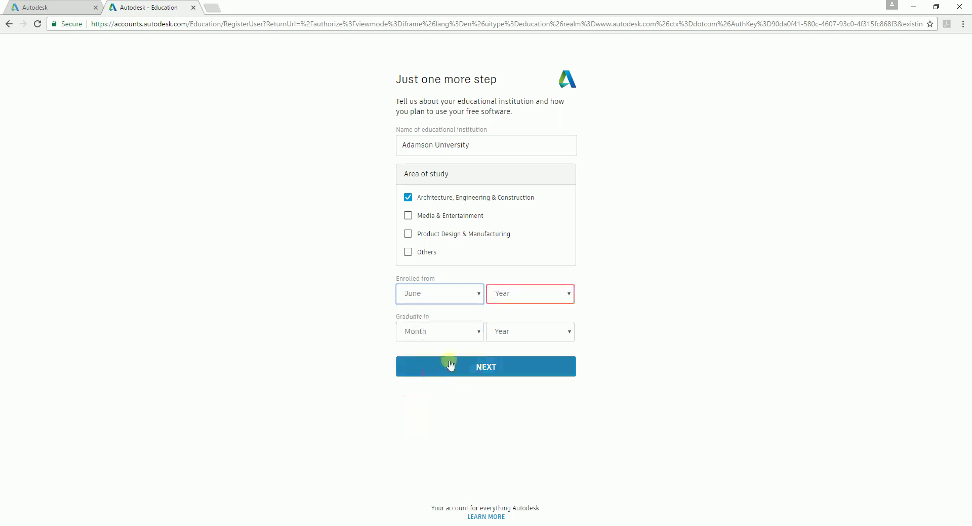
{"action": "left_click", "coordinate": [557, 294]}
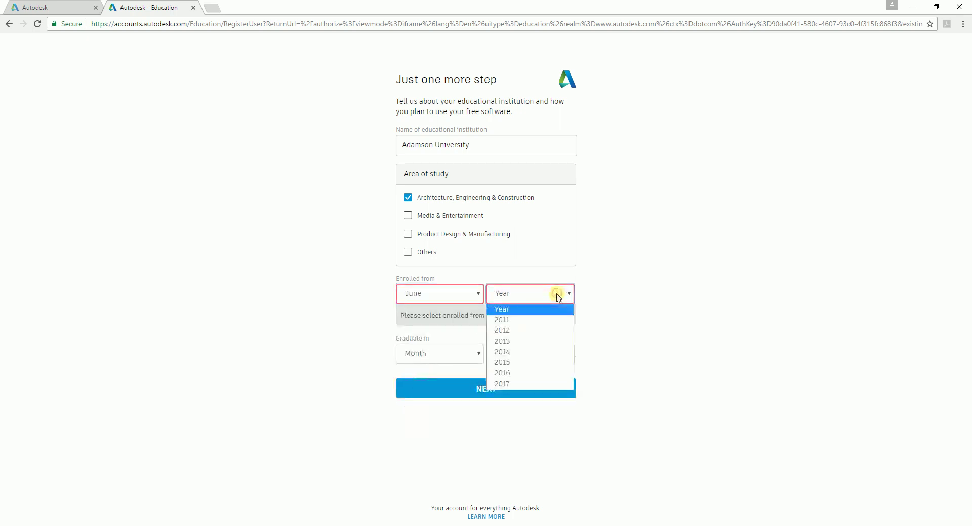
{"action": "left_click", "coordinate": [505, 320]}
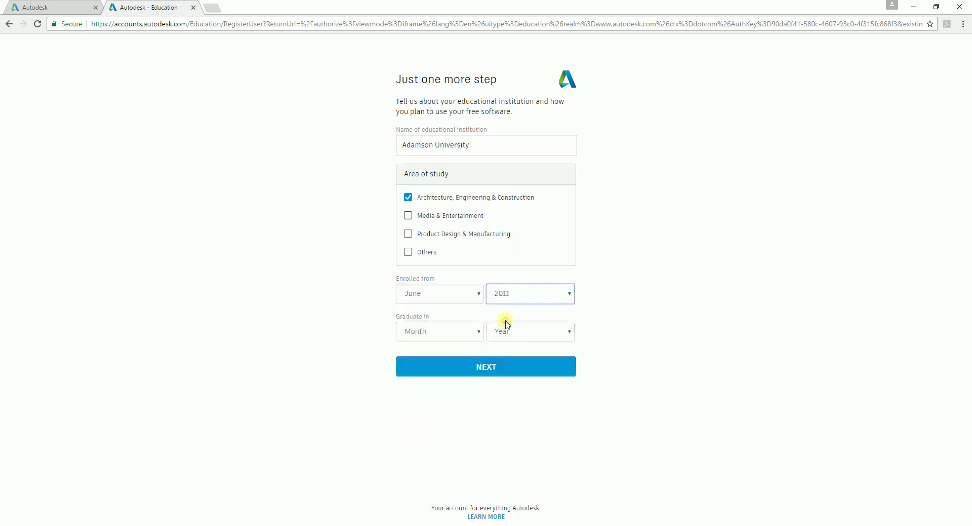
Step: Set the graduation date to March 2023 and submit the study details
{"action": "left_click", "coordinate": [474, 334]}
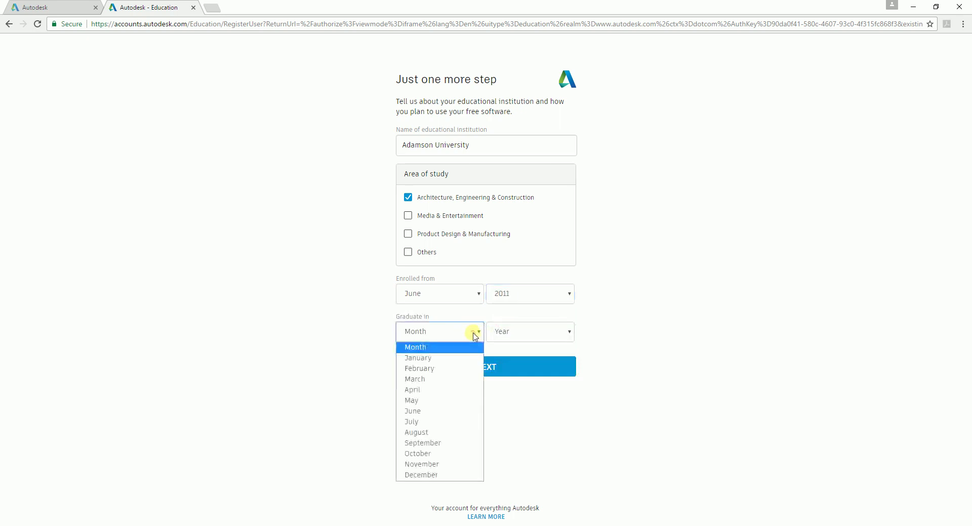
{"action": "left_click", "coordinate": [426, 379]}
{"action": "left_click", "coordinate": [559, 338]}
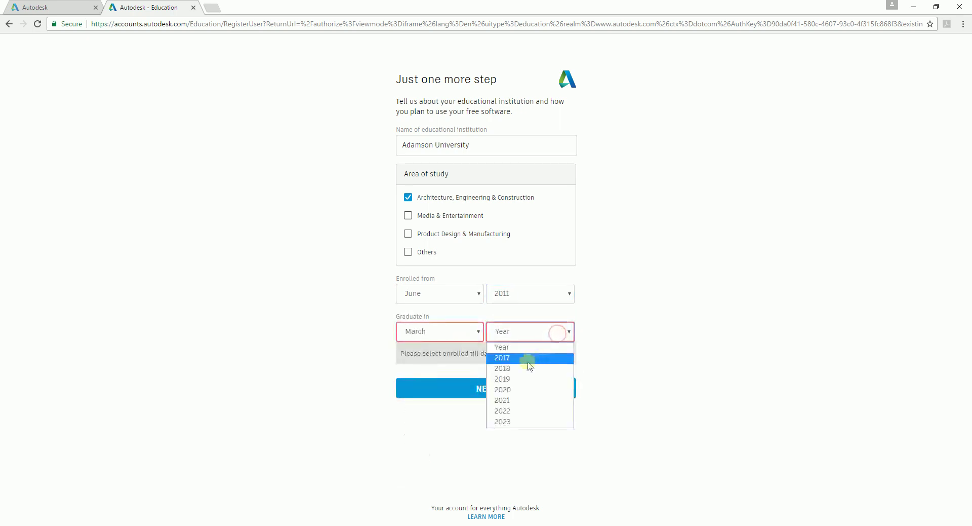
{"action": "left_click", "coordinate": [510, 422]}
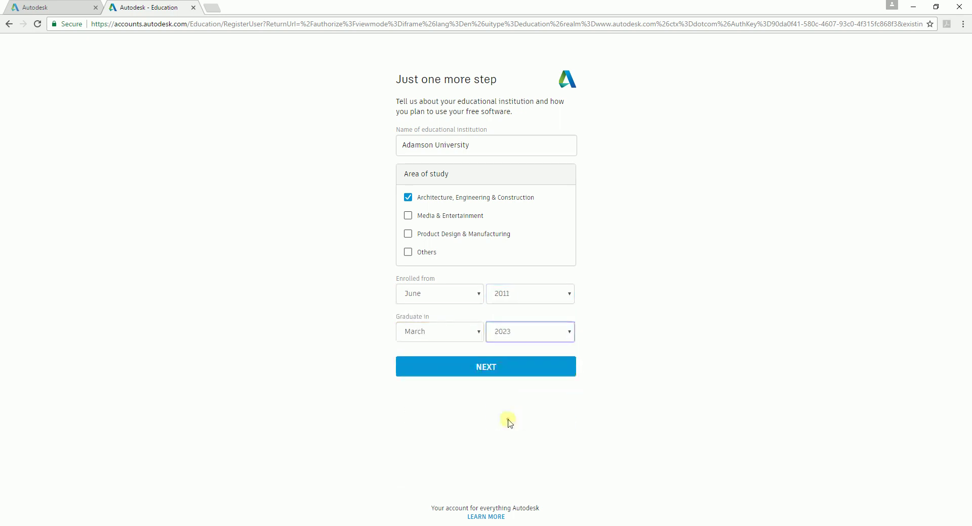
{"action": "left_click", "coordinate": [486, 368]}
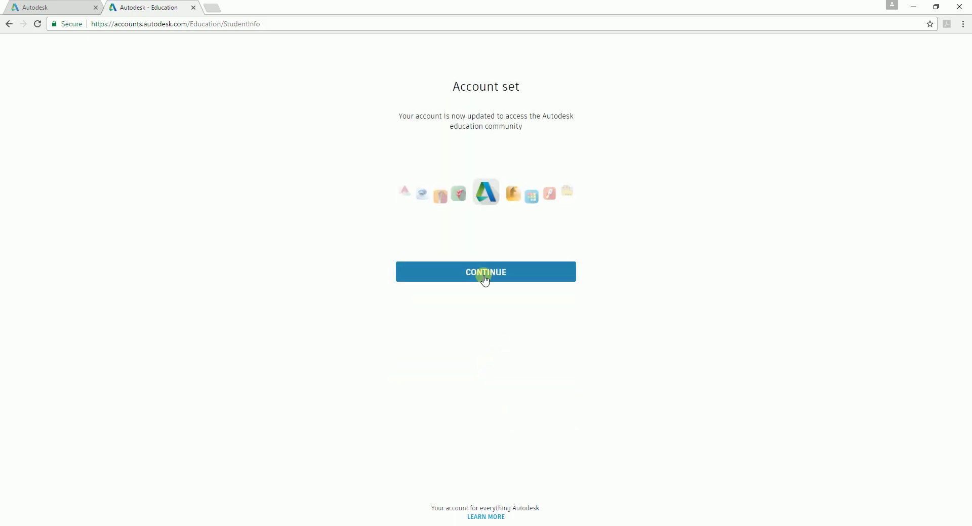
Step: Continue past Account set and accept the terms of service
{"action": "left_click", "coordinate": [484, 273]}
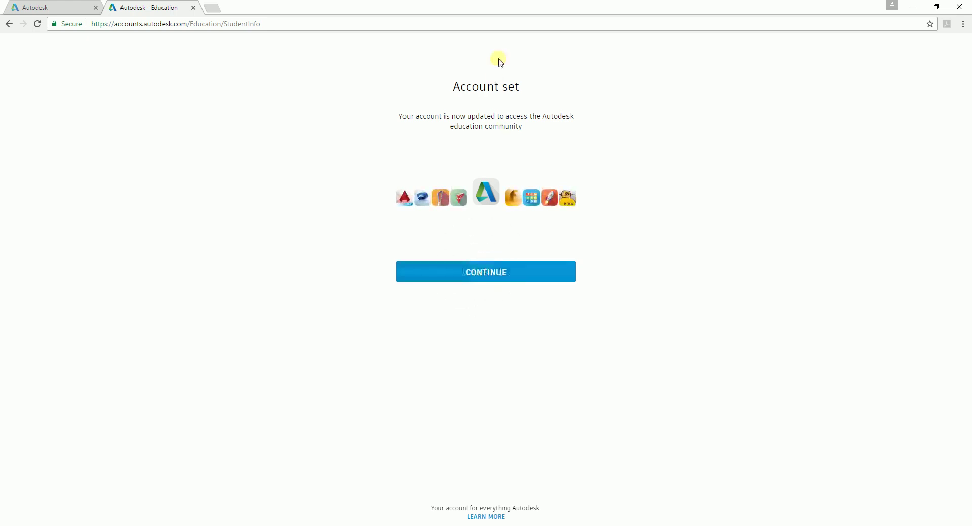
{"action": "left_click", "coordinate": [481, 273]}
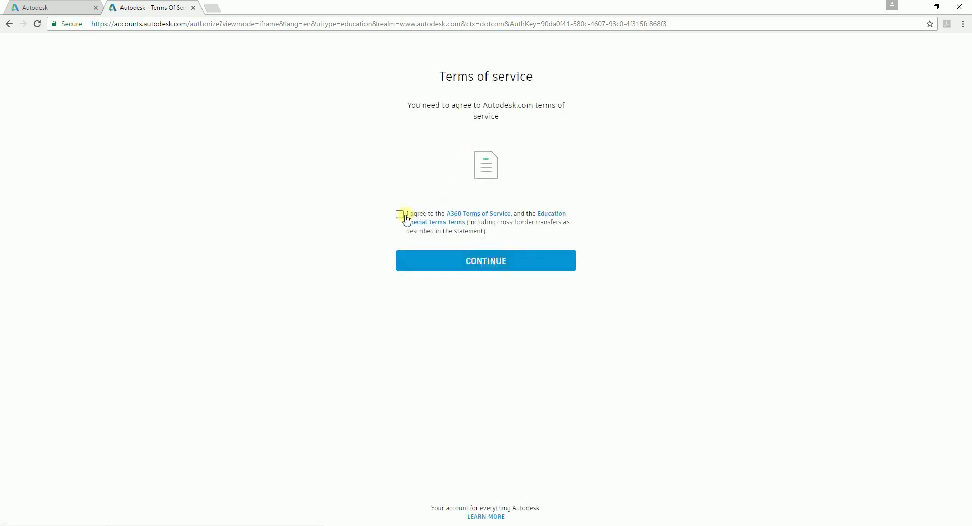
{"action": "left_click", "coordinate": [480, 262]}
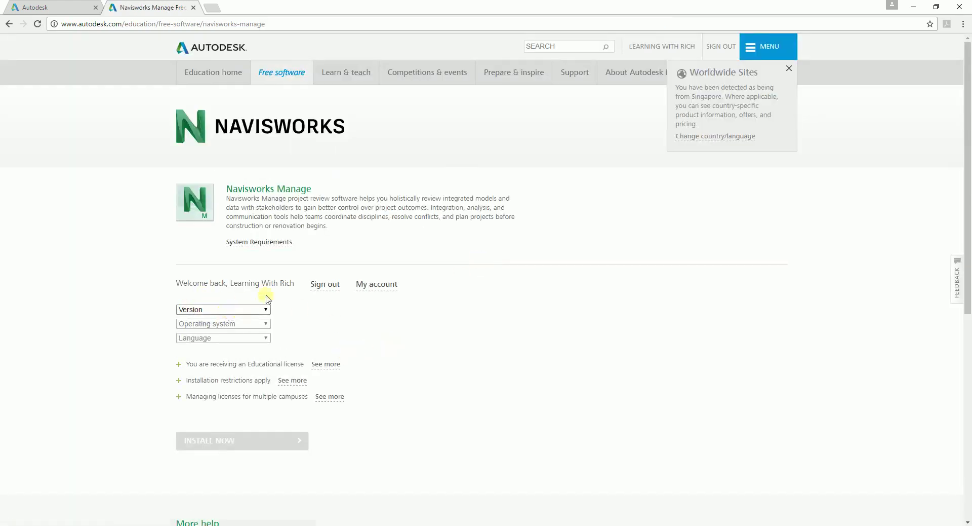
Step: Pick version Navisworks Manage 2018, Windows 64-bit and English, revealing the license details and 7.81 GB size
{"action": "left_click", "coordinate": [266, 310]}
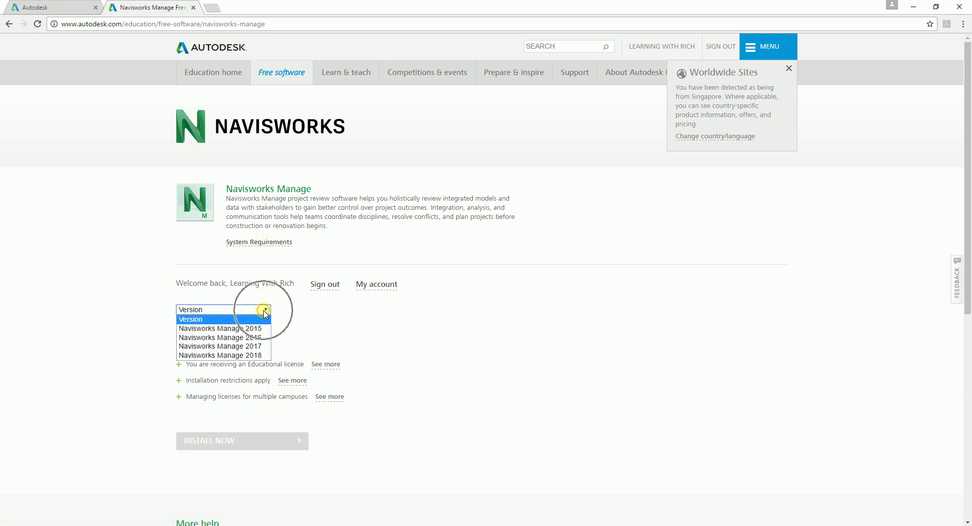
{"action": "left_click", "coordinate": [239, 355]}
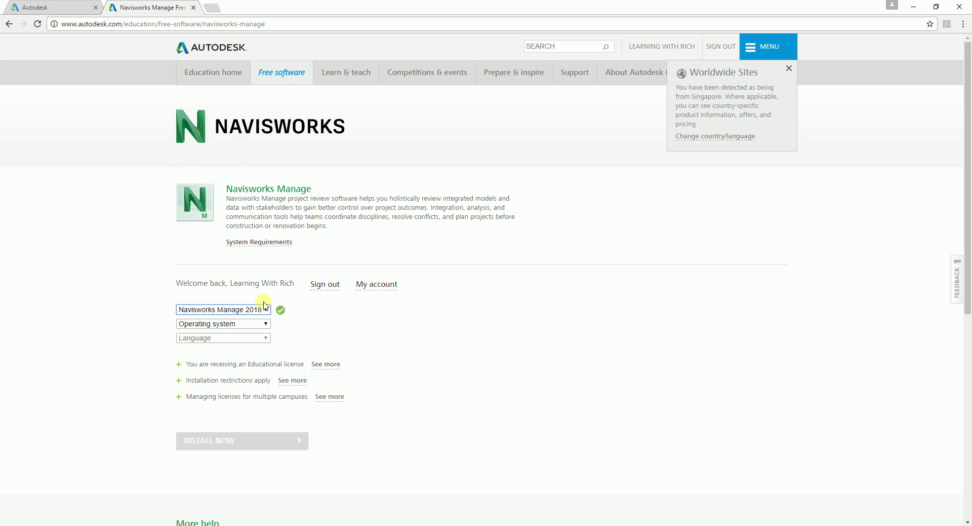
{"action": "left_click", "coordinate": [266, 323]}
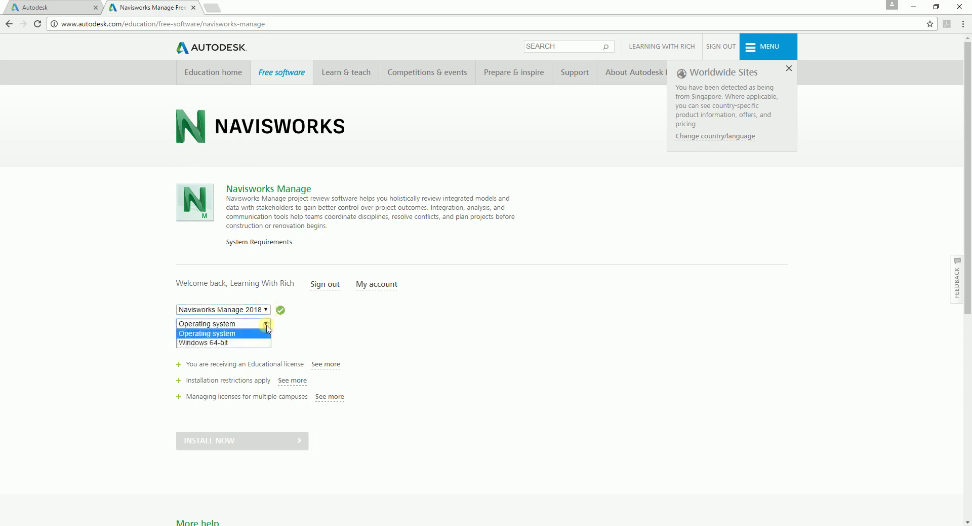
{"action": "left_click", "coordinate": [218, 343]}
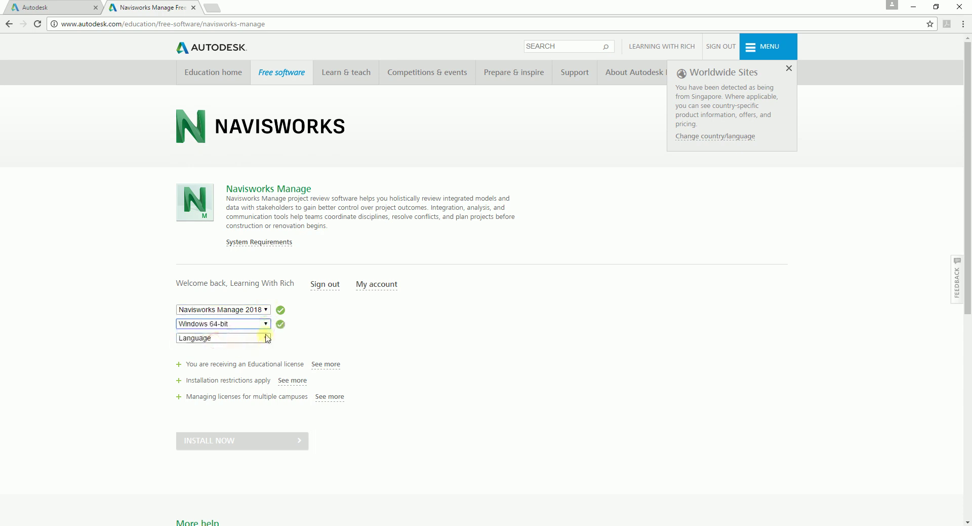
{"action": "left_click", "coordinate": [258, 337]}
{"action": "left_click", "coordinate": [201, 366]}
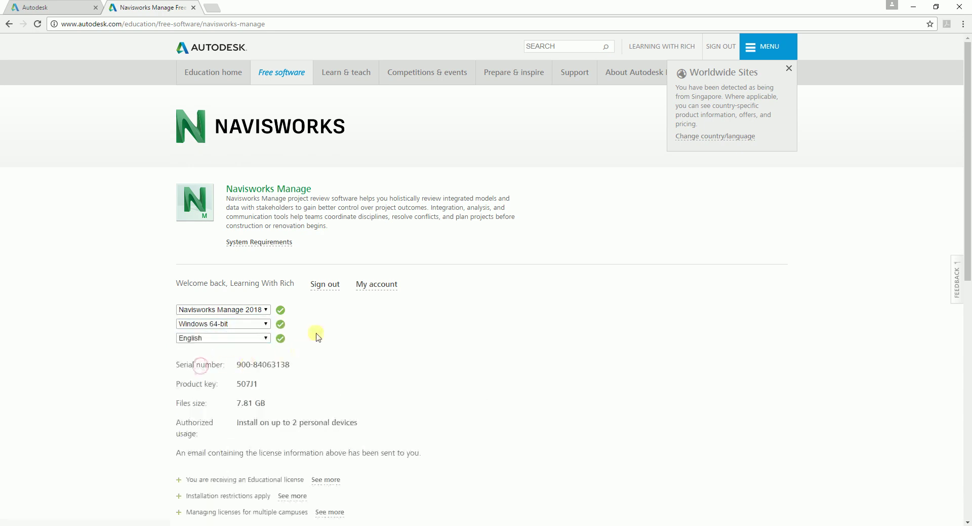
{"action": "scroll", "coordinate": [258, 389], "scroll_direction": "down", "scroll_amount": 2}
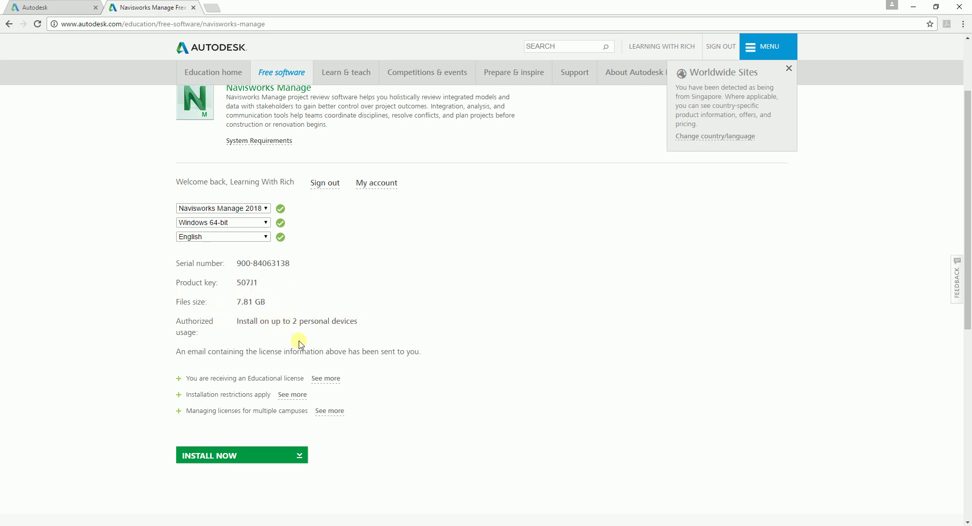
{"action": "scroll", "coordinate": [257, 449], "scroll_direction": "down", "scroll_amount": 2}
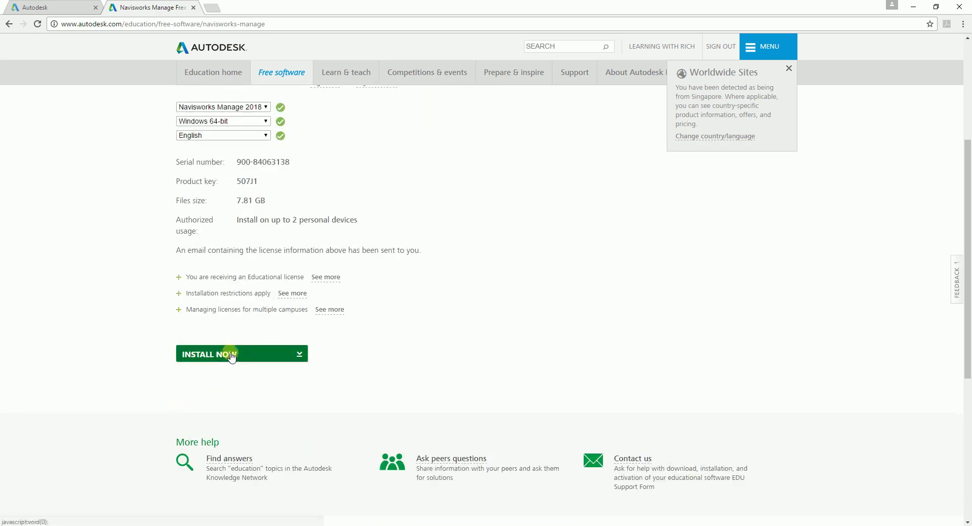
{"action": "scroll", "coordinate": [229, 356], "scroll_direction": "up", "scroll_amount": 1}
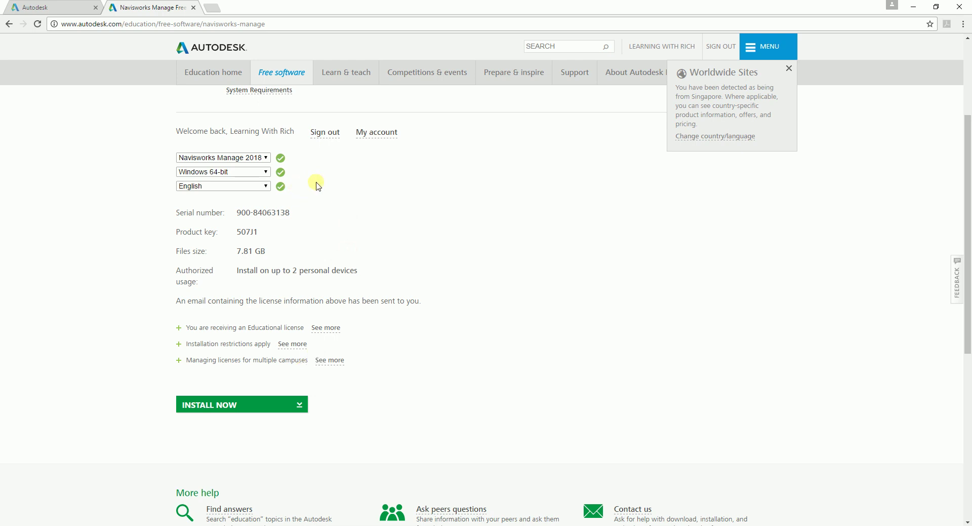
{"action": "scroll", "coordinate": [330, 288], "scroll_direction": "up", "scroll_amount": 3}
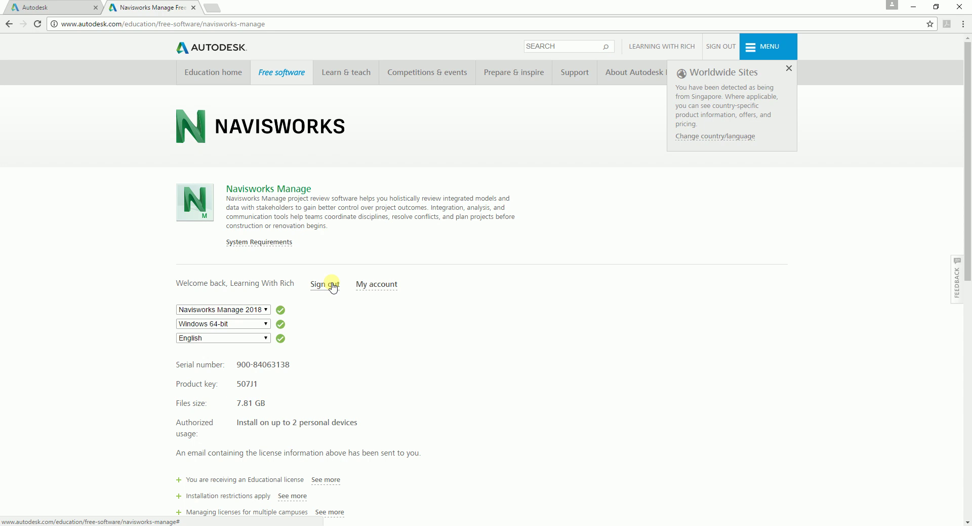
{"action": "scroll", "coordinate": [332, 409], "scroll_direction": "down", "scroll_amount": 2}
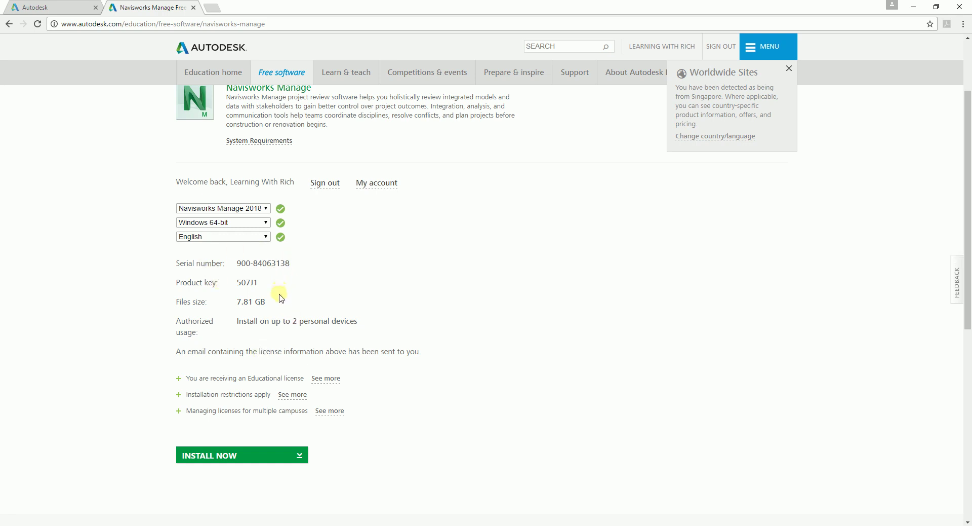
{"action": "scroll", "coordinate": [279, 299], "scroll_direction": "up", "scroll_amount": 1}
{"action": "scroll", "coordinate": [343, 321], "scroll_direction": "up", "scroll_amount": 1}
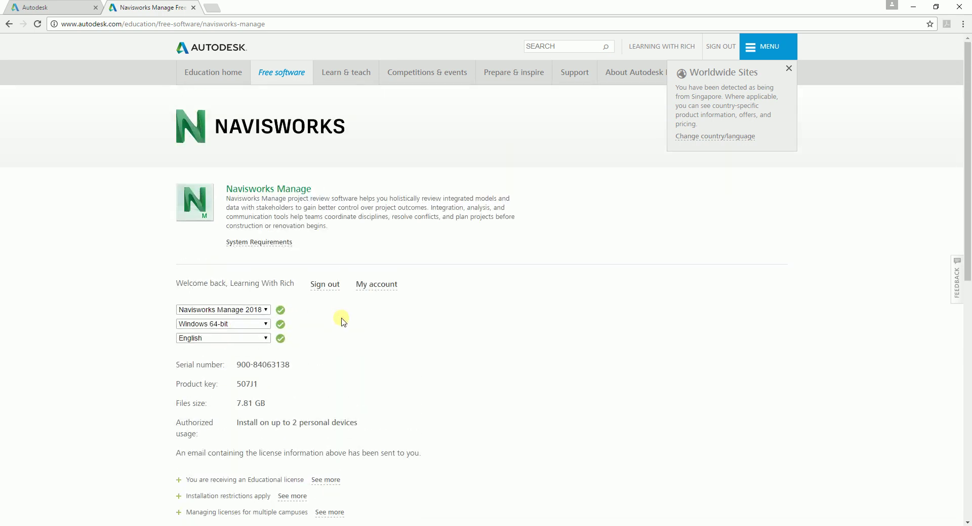